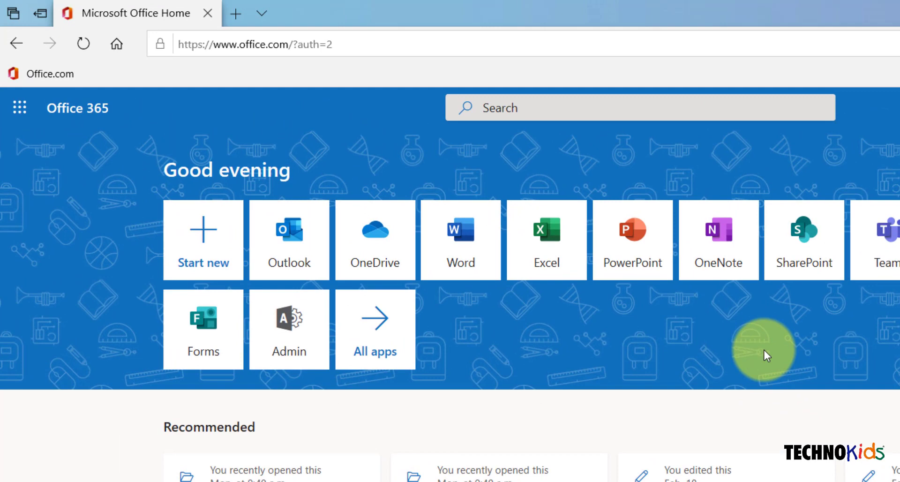
Open the TechnoCandy class notebook in OneNote and go to the first student's Assignments section
left_click(762, 261)
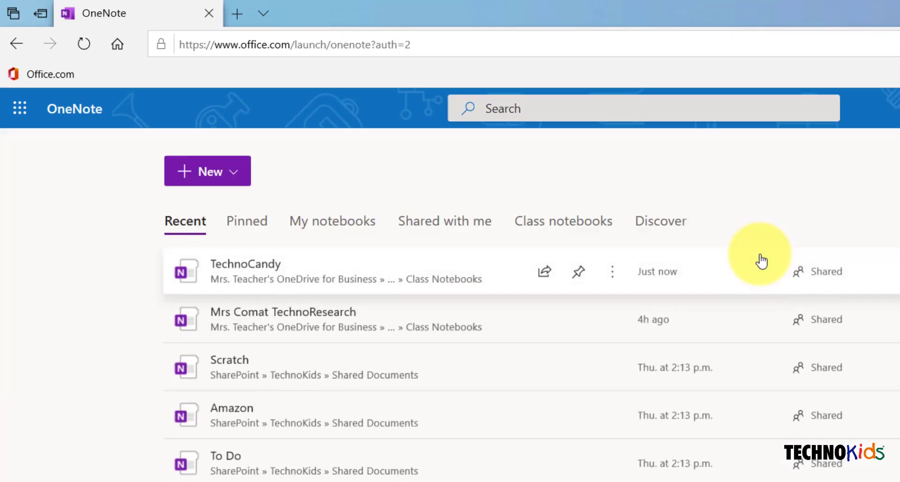
left_click(253, 270)
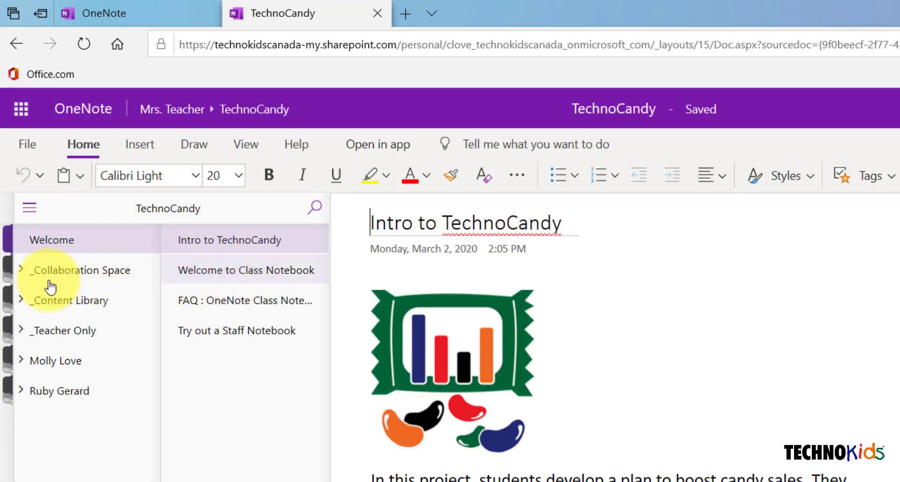
left_click(54, 361)
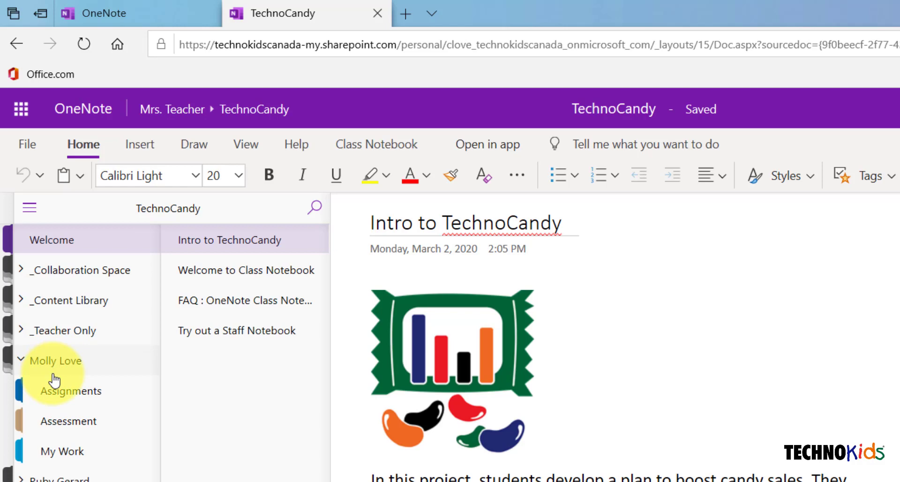
left_click(79, 394)
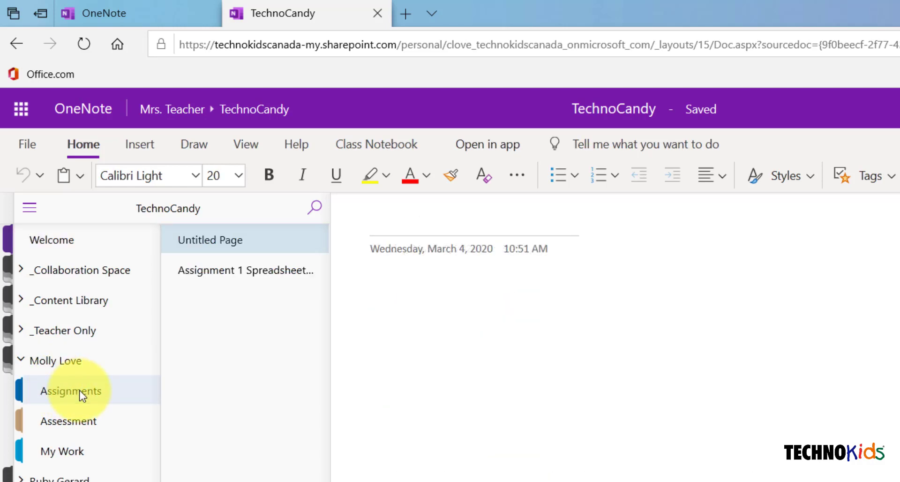
Open the Assignment 1 Spreadsheets and You page and scroll through the student's answers
left_click(280, 276)
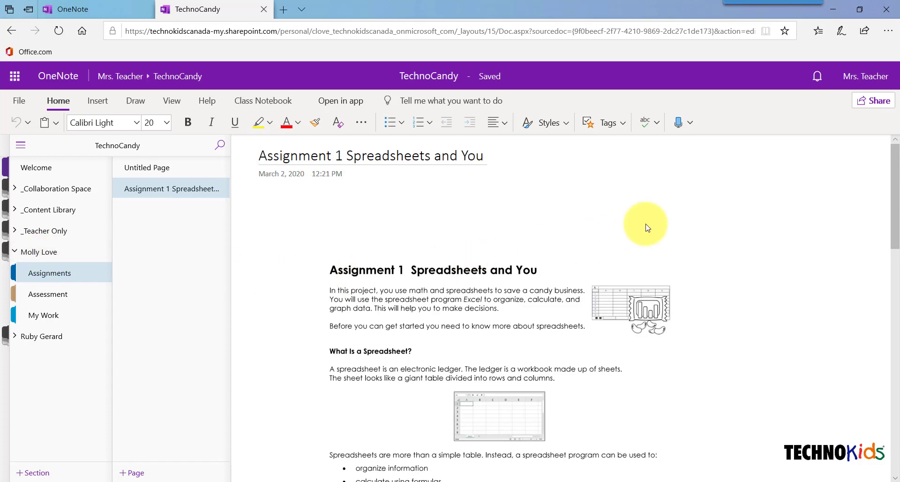
scroll(645, 227, "down", 5)
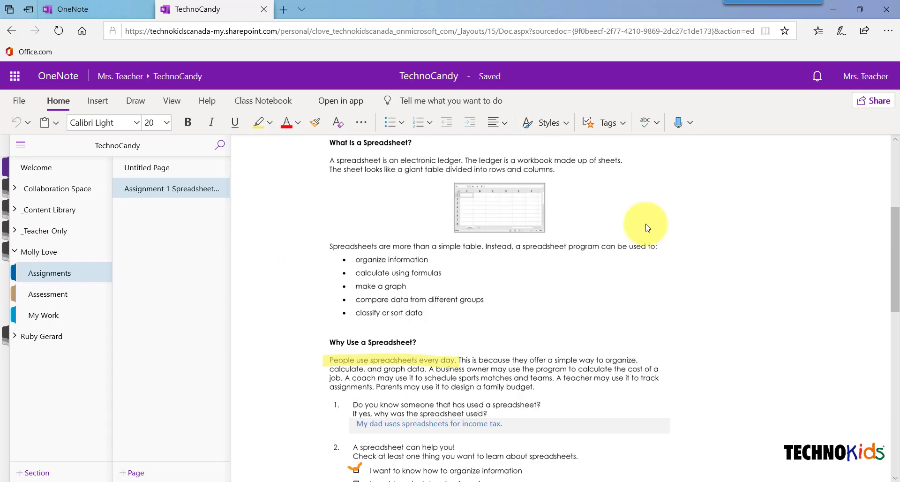
scroll(647, 227, "down", 2)
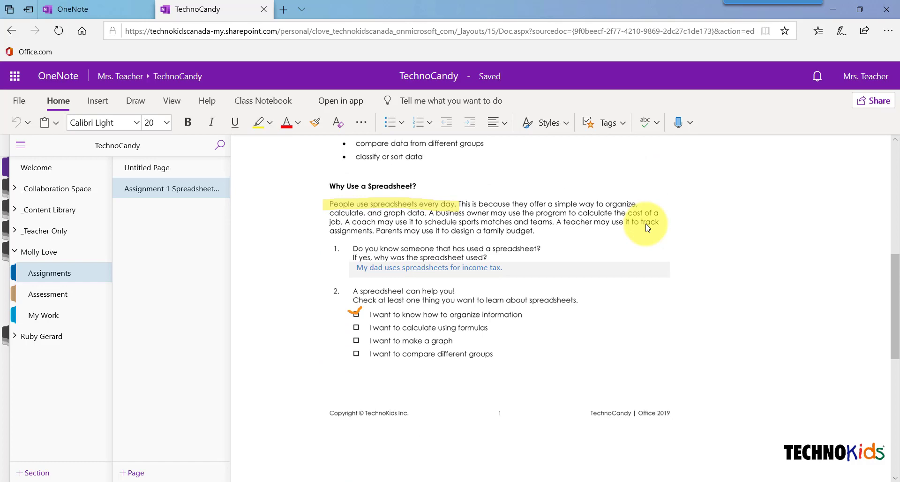
scroll(646, 227, "up", 7)
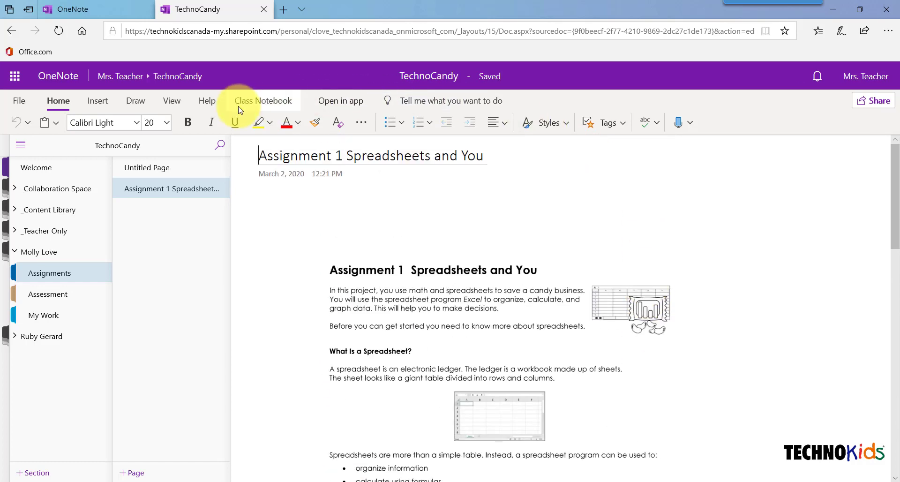
From the Draw tab, add a 'Great work!' note beside the assignment text
left_click(136, 104)
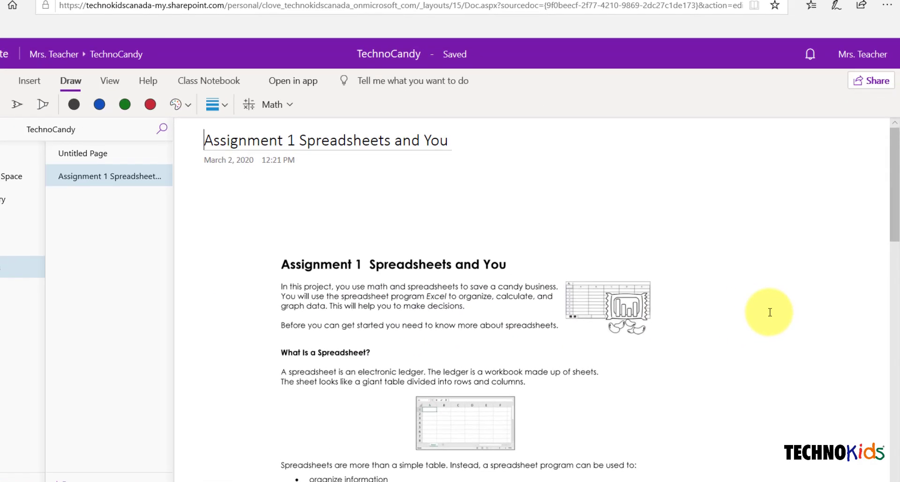
left_click(780, 314)
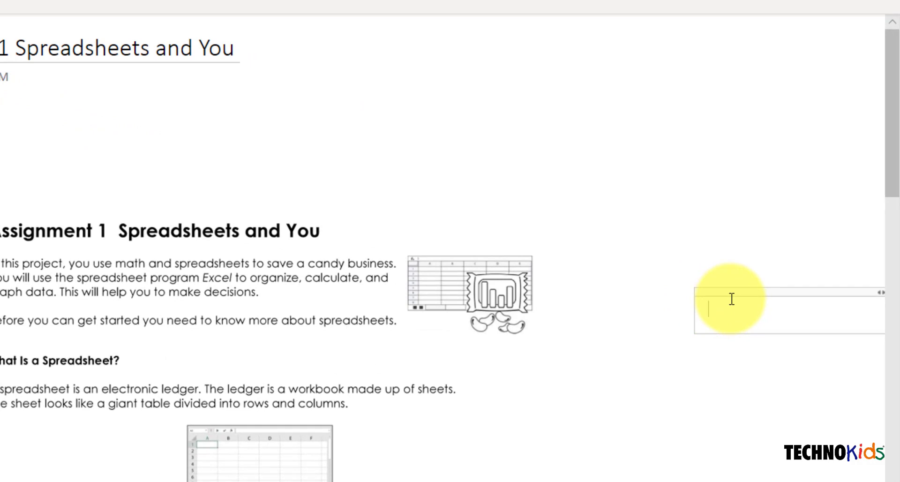
type("Great work!")
Make the 'Great work!' text red at 26 pt and move it above the assignment heading
left_click_drag(787, 309, 707, 319)
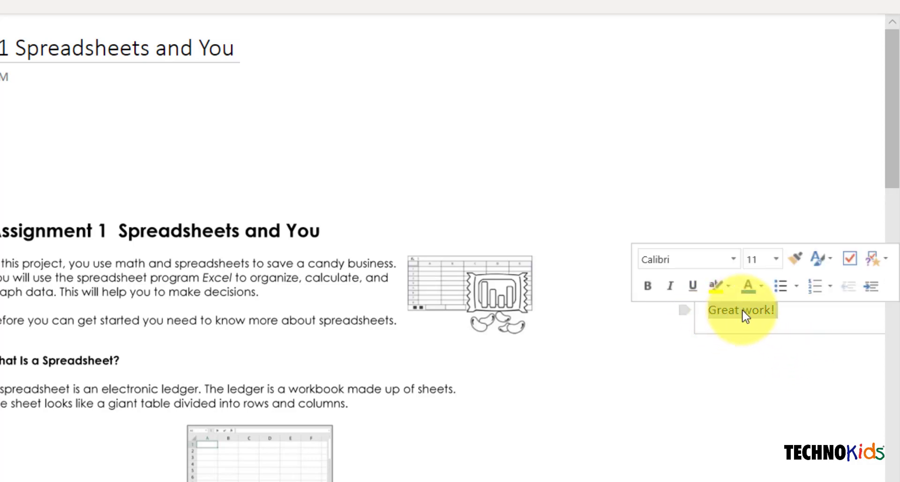
left_click(761, 286)
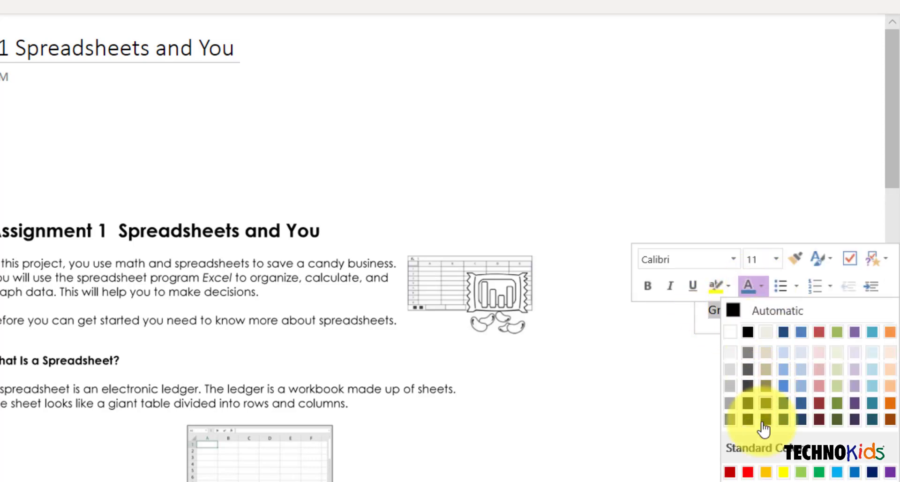
left_click(748, 471)
left_click(776, 260)
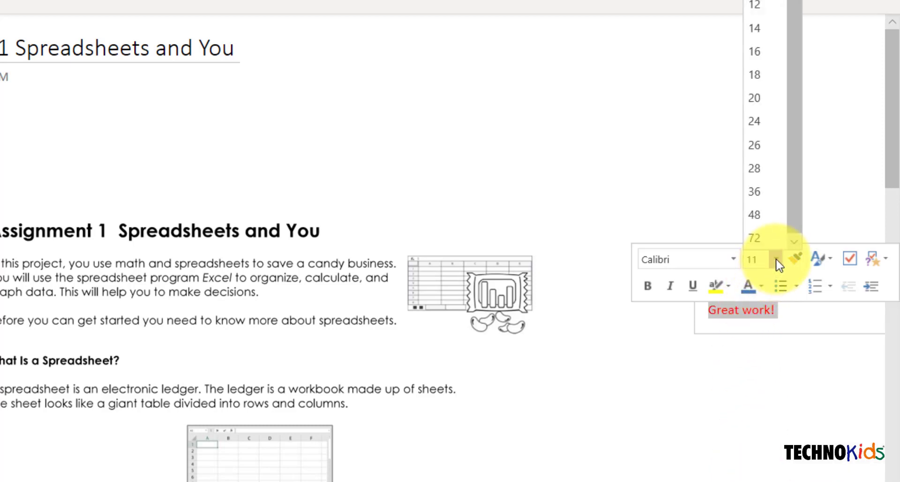
left_click(755, 145)
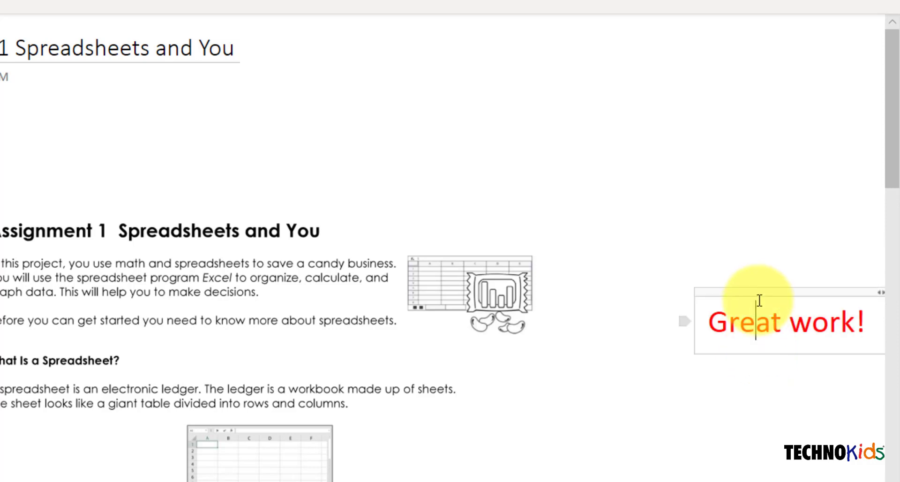
left_click_drag(756, 291, 425, 107)
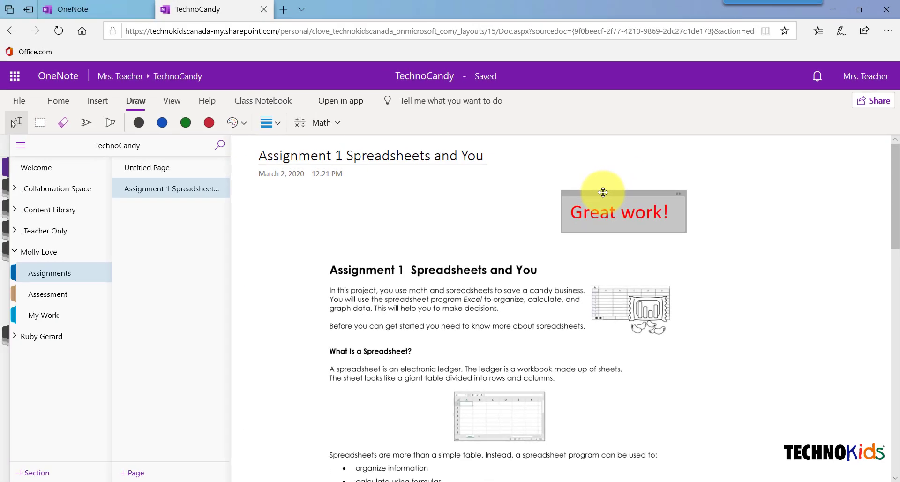
In the My Work section, download and open the attached My package presentation
left_click(55, 321)
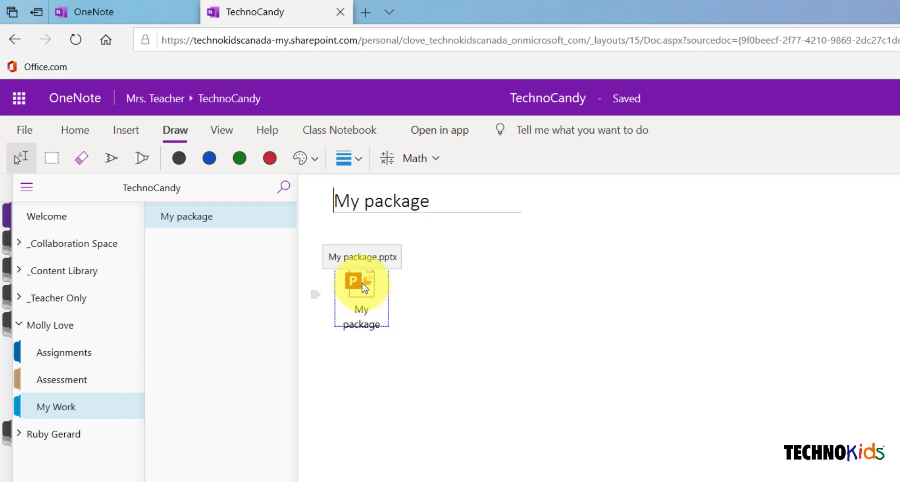
double_click(364, 286)
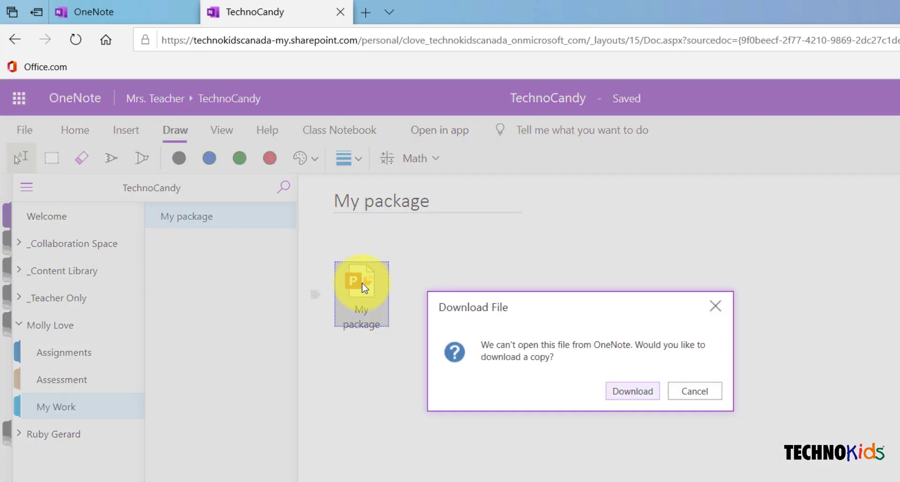
left_click(641, 392)
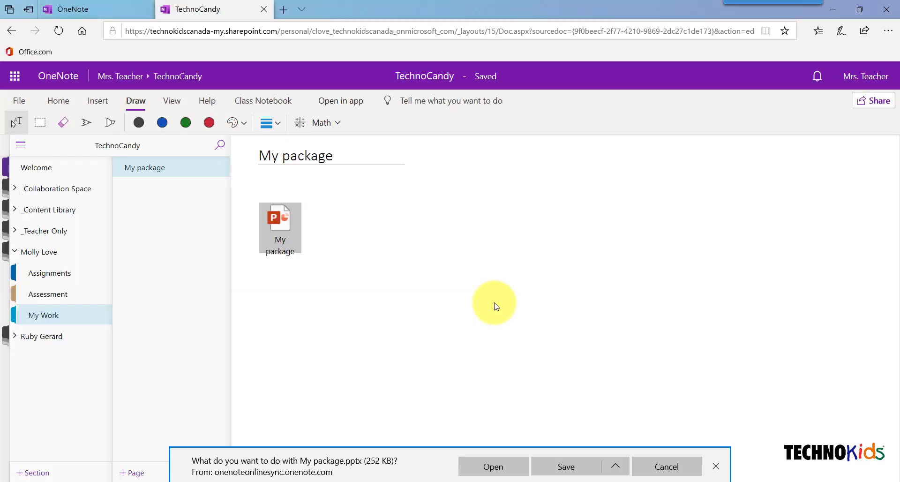
left_click(493, 467)
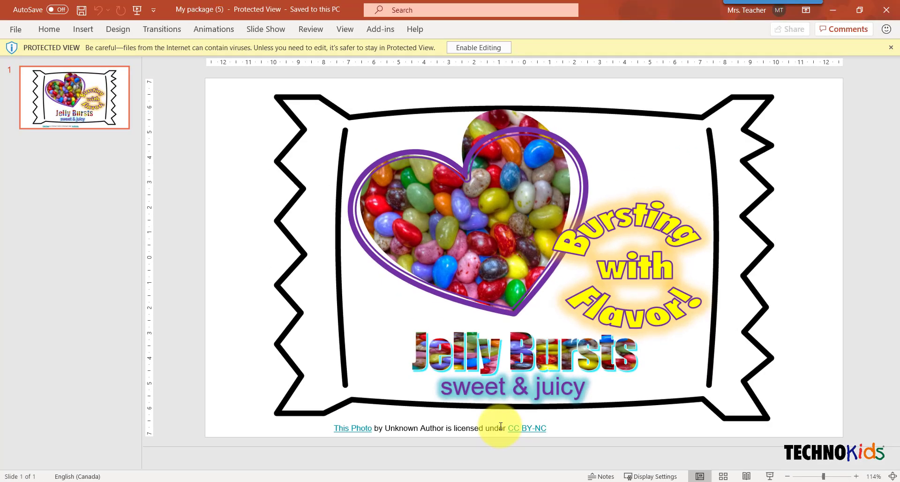
Close PowerPoint after viewing the Jelly Bursts slide, returning to the My package page
left_click(885, 12)
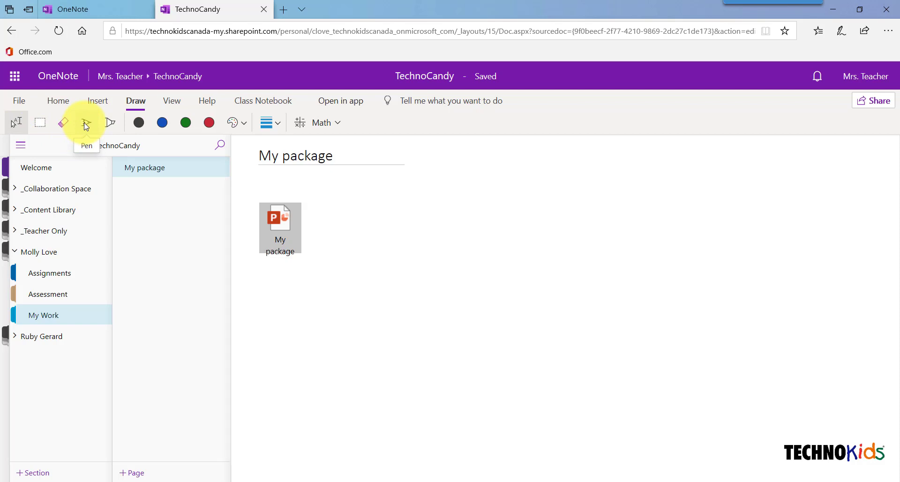
Start an empty note on the My package page and open the Stickers gallery from Insert
left_click(447, 212)
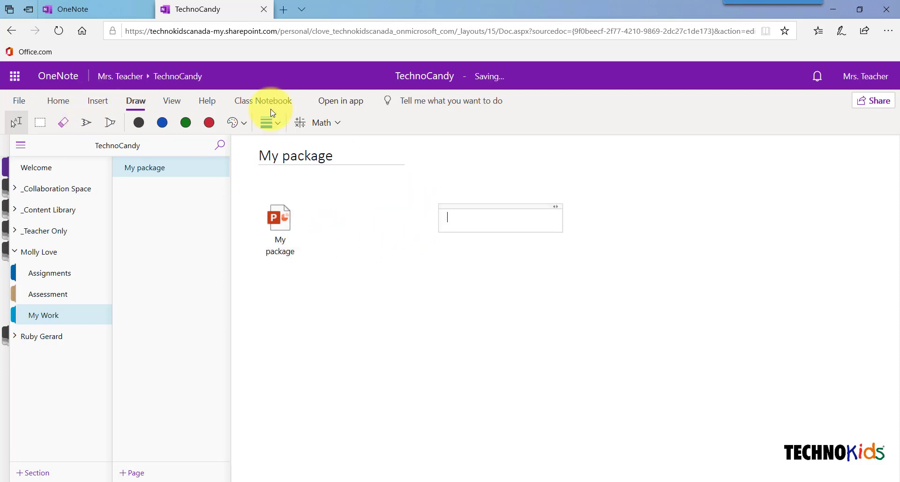
left_click(100, 106)
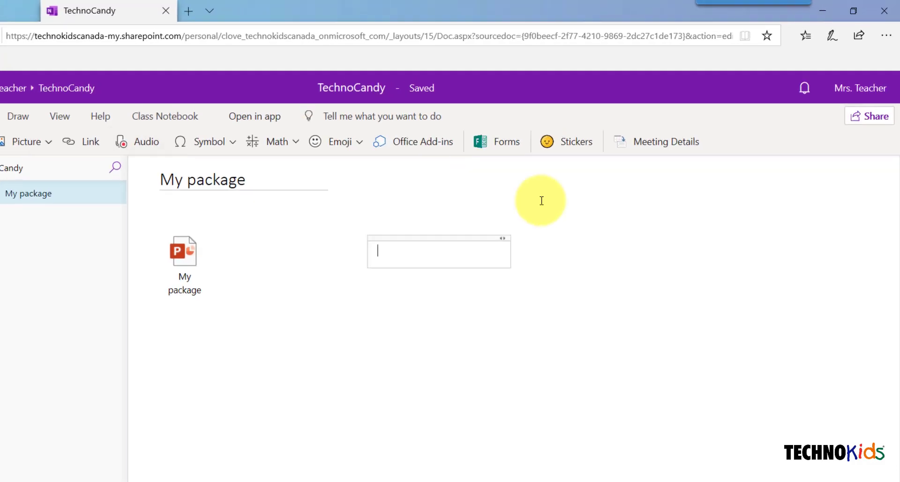
left_click(610, 124)
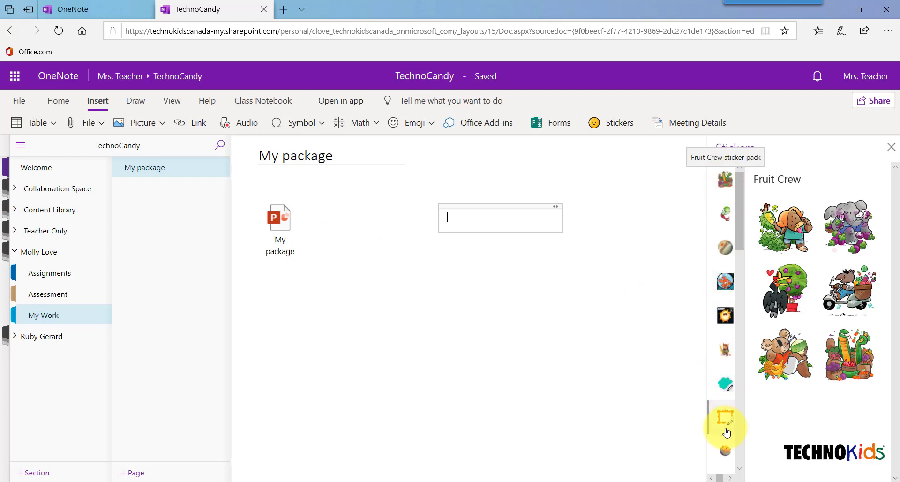
Add a round green leaf sticker from the Leaves pack, then bring up the Doodle Frame pack
scroll(729, 431, "down", 1)
scroll(729, 422, "down", 7)
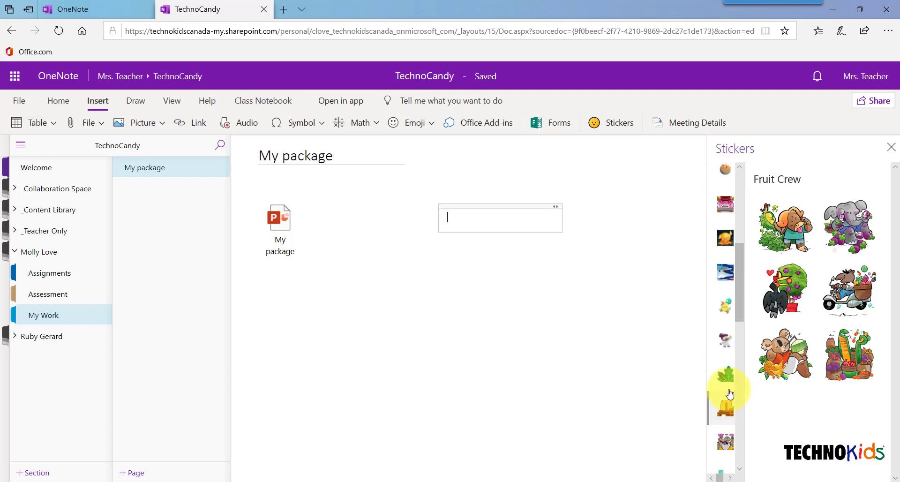
left_click(729, 373)
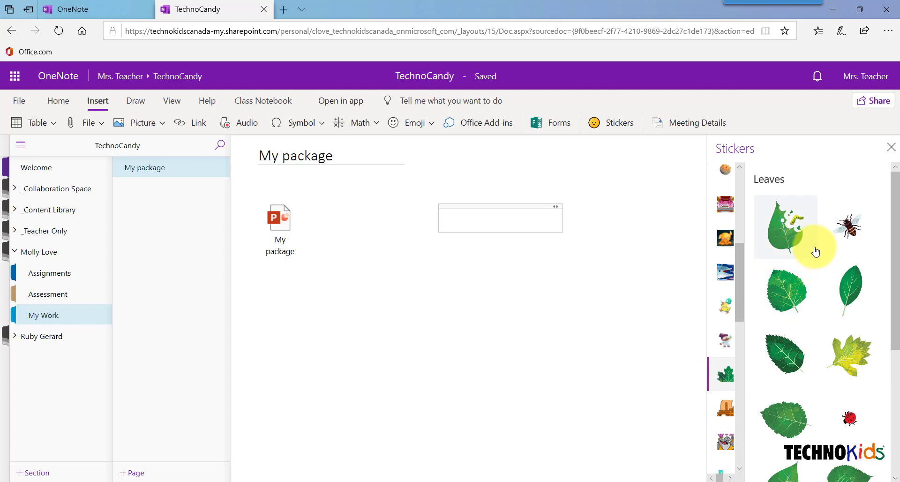
left_click(787, 294)
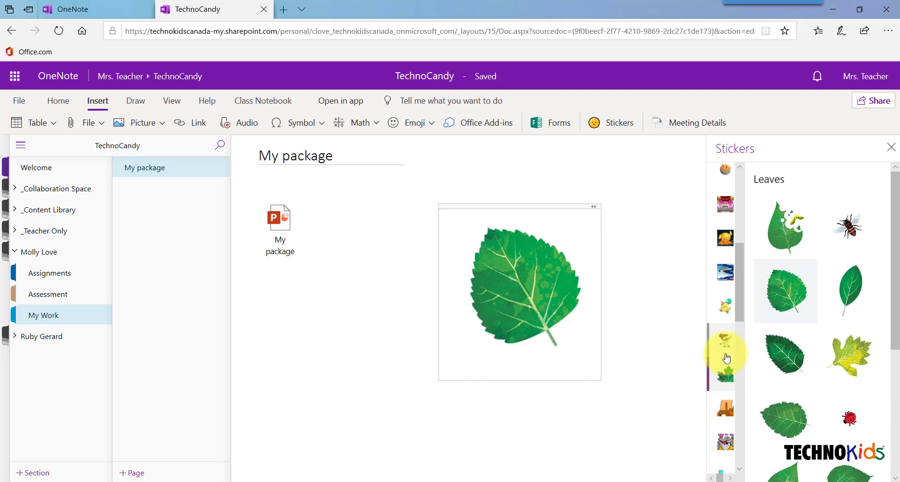
scroll(726, 354, "up", 3)
left_click(726, 280)
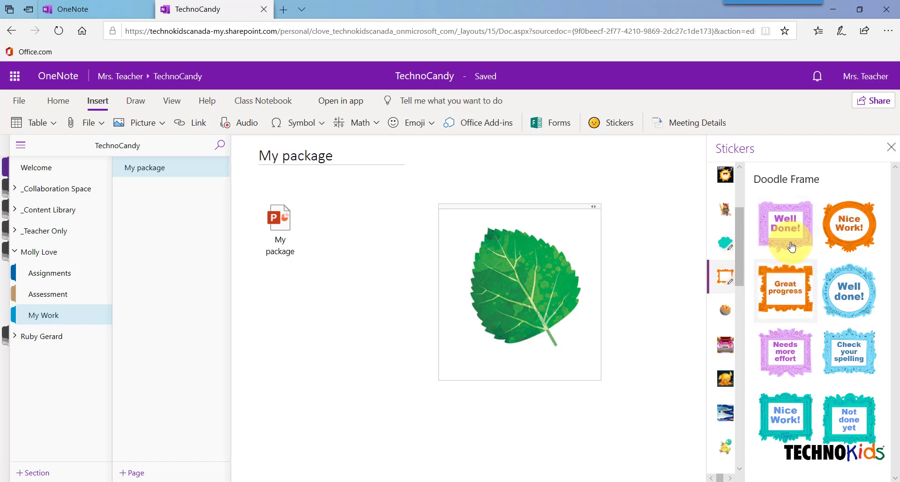
Insert the Great progress frame sticker, reposition the note up-left, and delete the leaf sticker
left_click(792, 274)
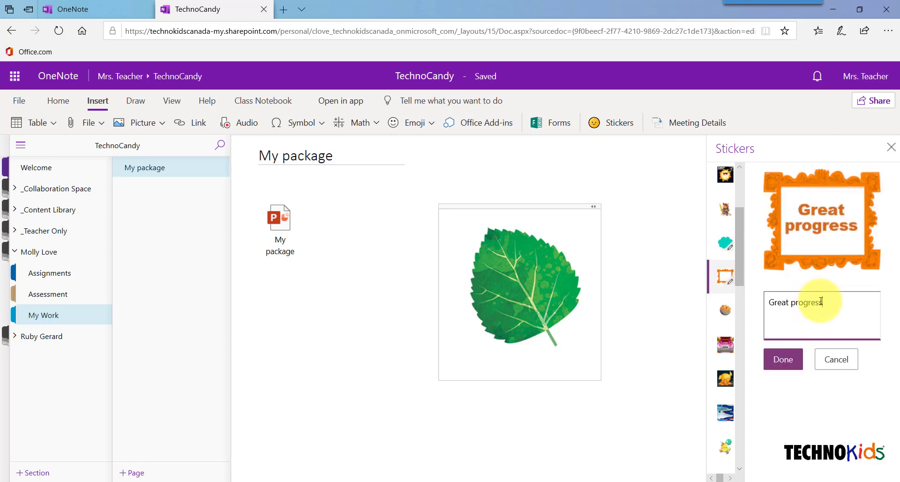
left_click(791, 365)
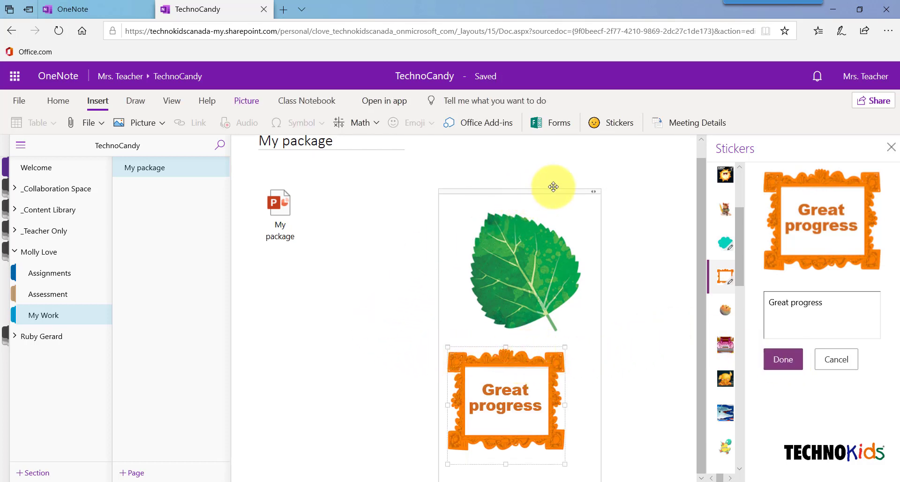
left_click_drag(555, 187, 489, 155)
left_click(540, 258)
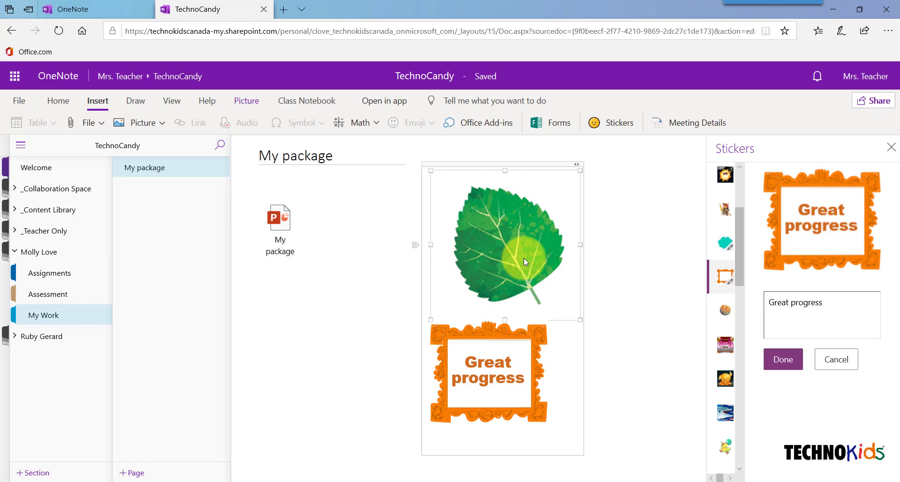
key("Delete")
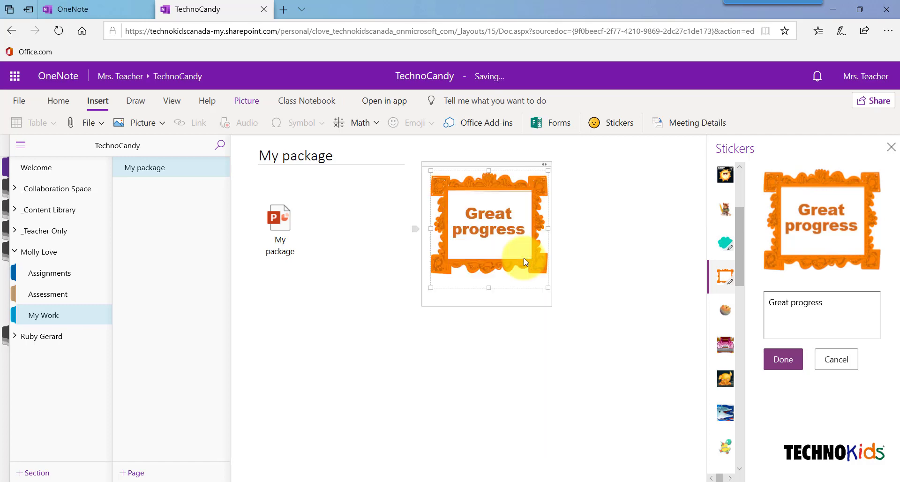